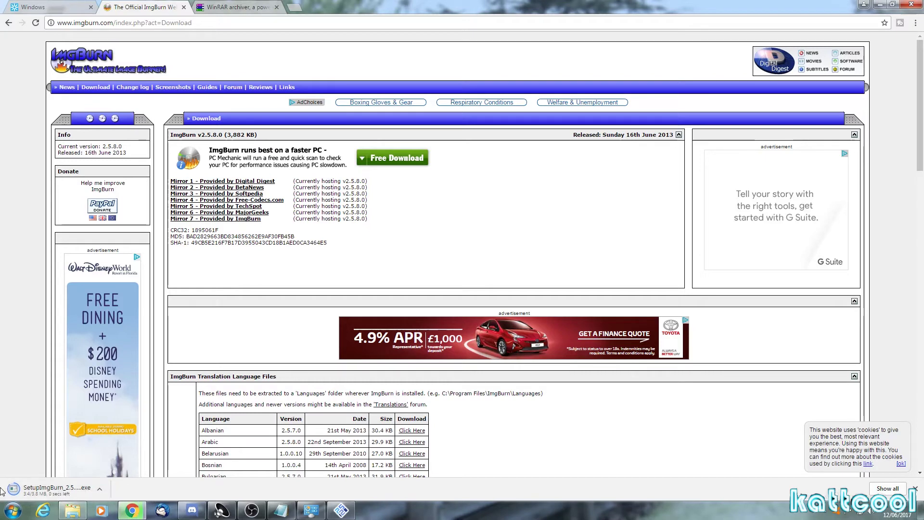
Step: Launch the installed ImgBurn program and move its main window lower on the desktop
{"action": "left_click", "coordinate": [55, 491]}
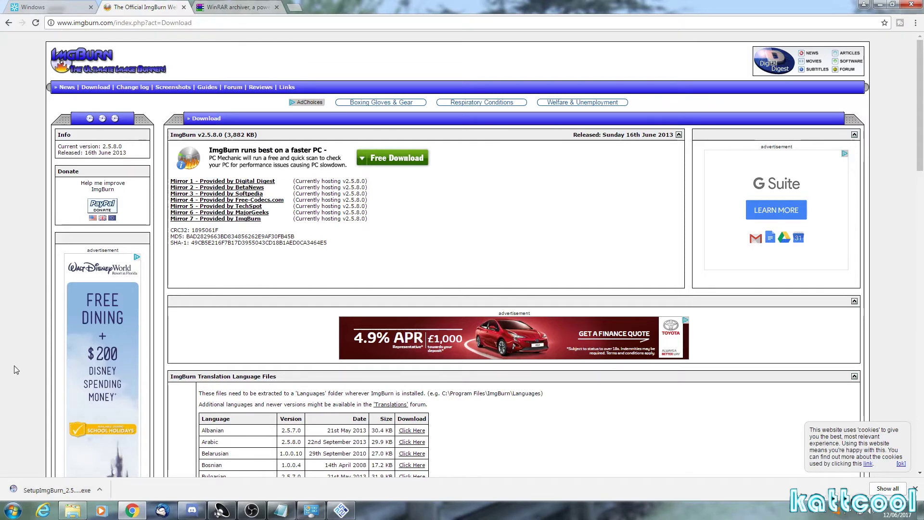
{"action": "left_click", "coordinate": [17, 513]}
{"action": "left_click", "coordinate": [17, 514]}
{"action": "left_click", "coordinate": [17, 514]}
{"action": "left_click", "coordinate": [35, 467]}
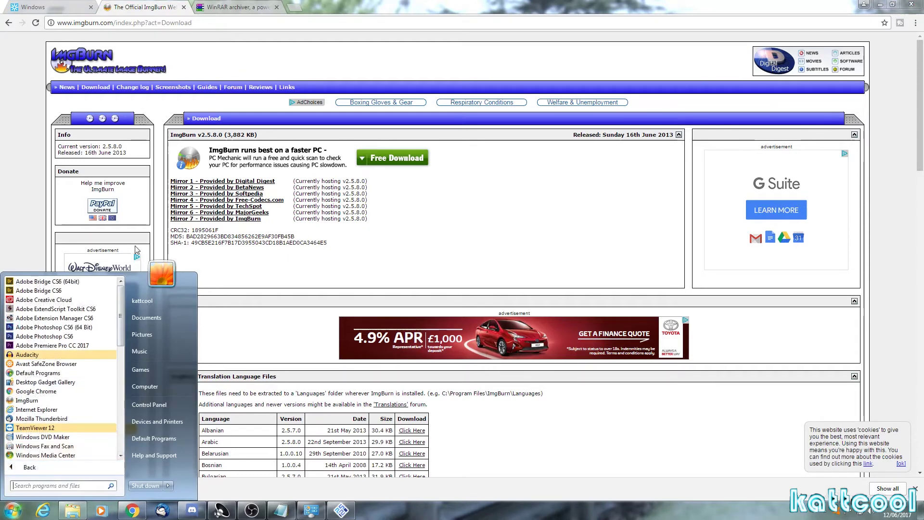
{"action": "left_click_drag", "start_coordinate": [120, 308], "coordinate": [123, 383]}
{"action": "left_click", "coordinate": [33, 373]}
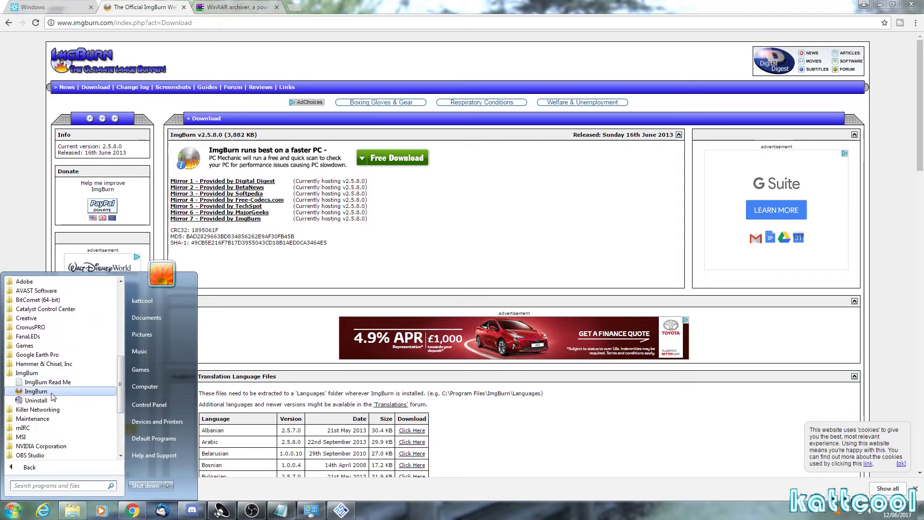
{"action": "left_click", "coordinate": [36, 392]}
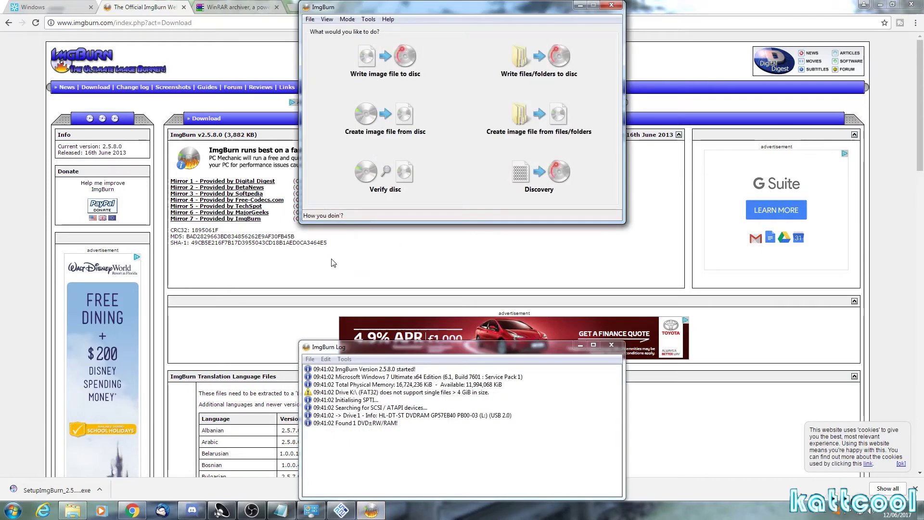
{"action": "left_click_drag", "start_coordinate": [402, 10], "coordinate": [357, 93]}
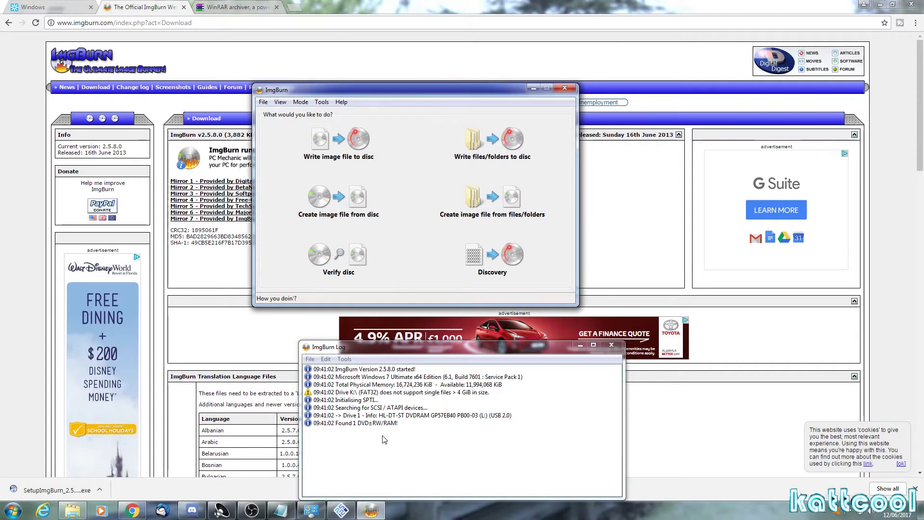
Step: Choose to create an image file from the disc and browse to the ps2images folder as the ISO destination
{"action": "left_click", "coordinate": [354, 206]}
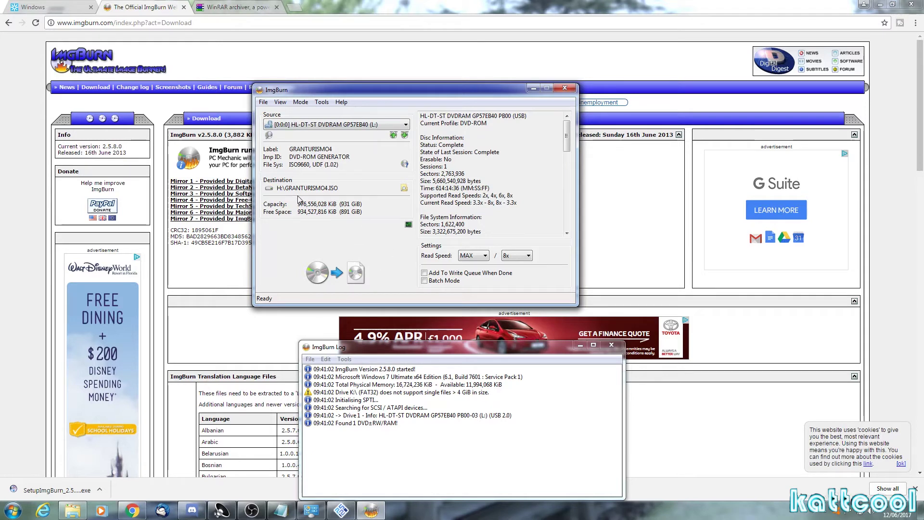
{"action": "left_click", "coordinate": [404, 188]}
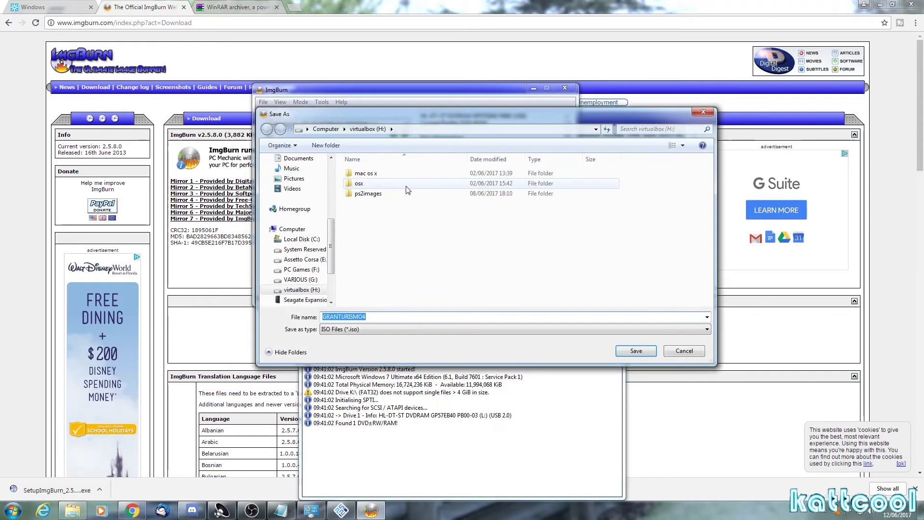
{"action": "left_click", "coordinate": [374, 197]}
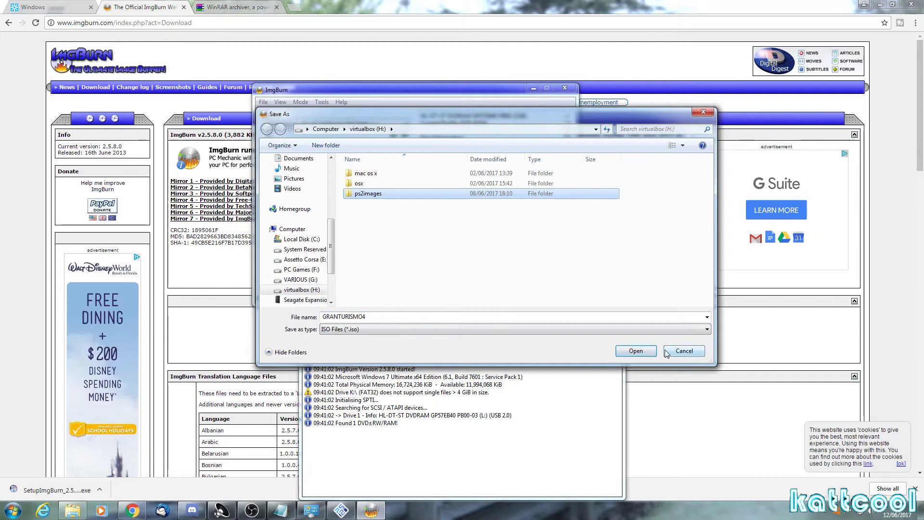
{"action": "left_click", "coordinate": [639, 352]}
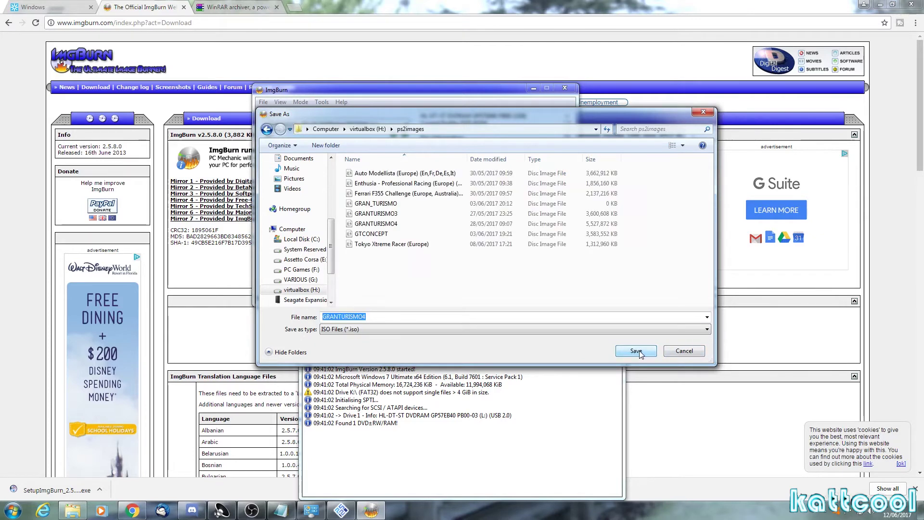
Step: Recheck the ps2images folder, cancel the destination selection for the disc image and close ImgBurn
{"action": "left_click", "coordinate": [266, 129]}
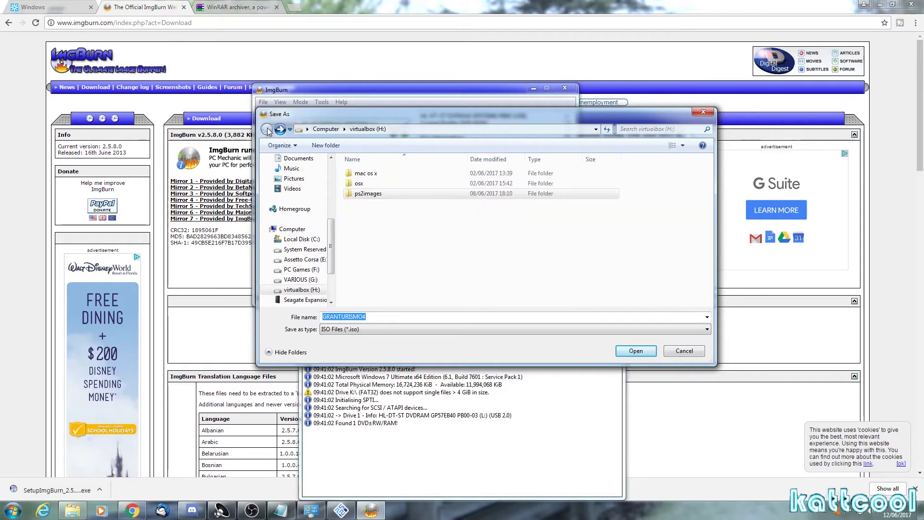
{"action": "left_click", "coordinate": [393, 219]}
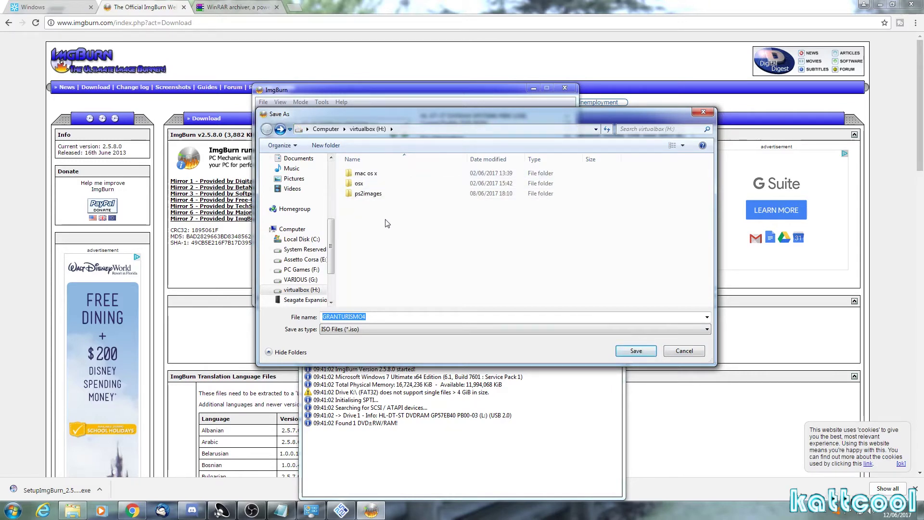
{"action": "left_click", "coordinate": [640, 350]}
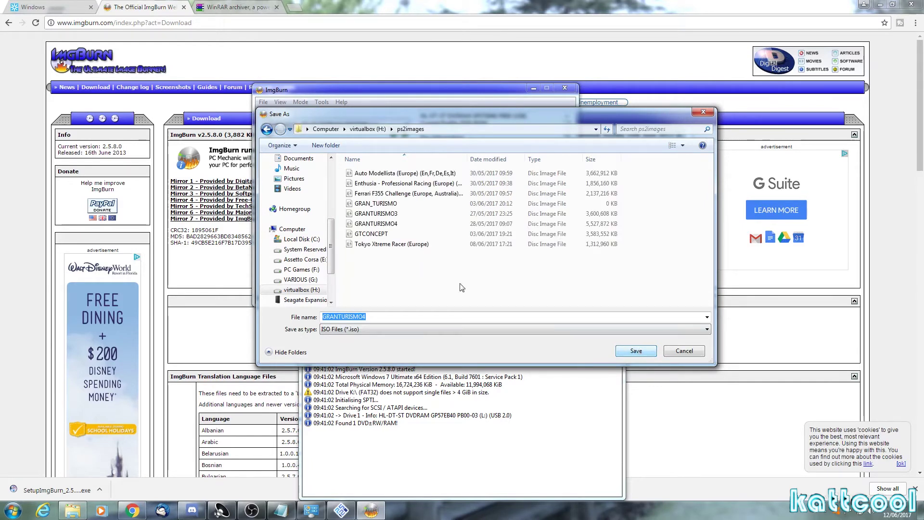
{"action": "left_click", "coordinate": [270, 130]}
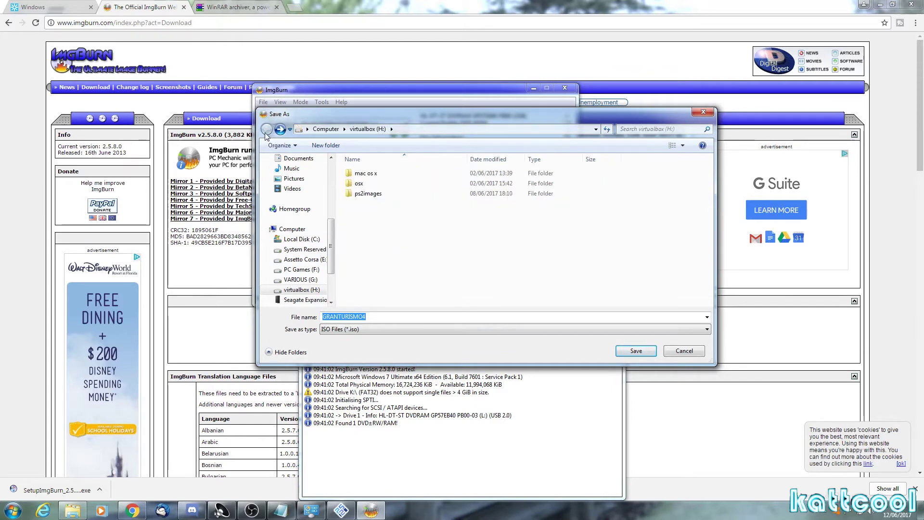
{"action": "left_click", "coordinate": [689, 351]}
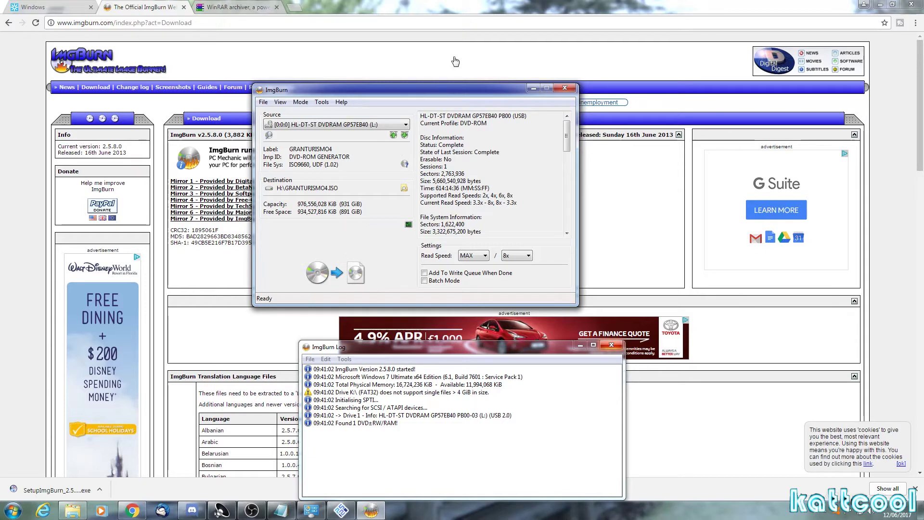
{"action": "left_click", "coordinate": [570, 89]}
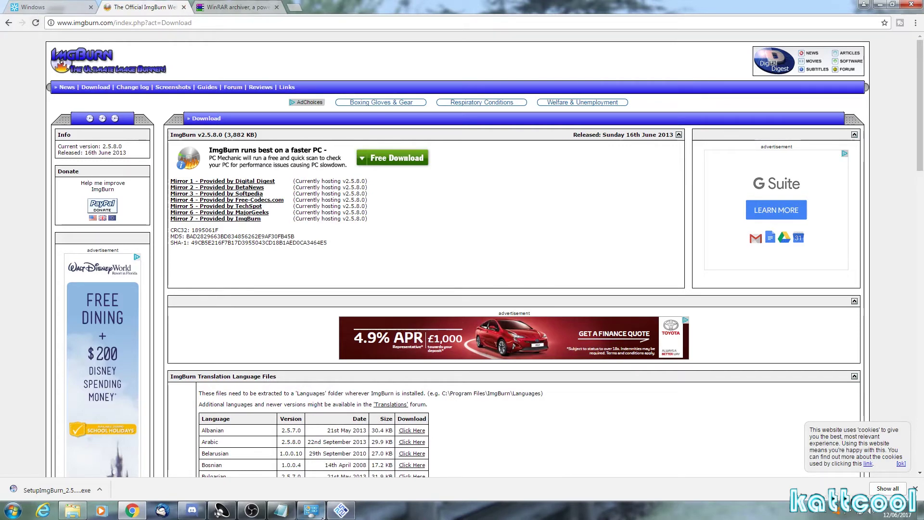
Step: Switch to PCSX2 and review the EE/IOP, VUs, GS and GS Window pages of the Emulation Settings
{"action": "left_click", "coordinate": [341, 511]}
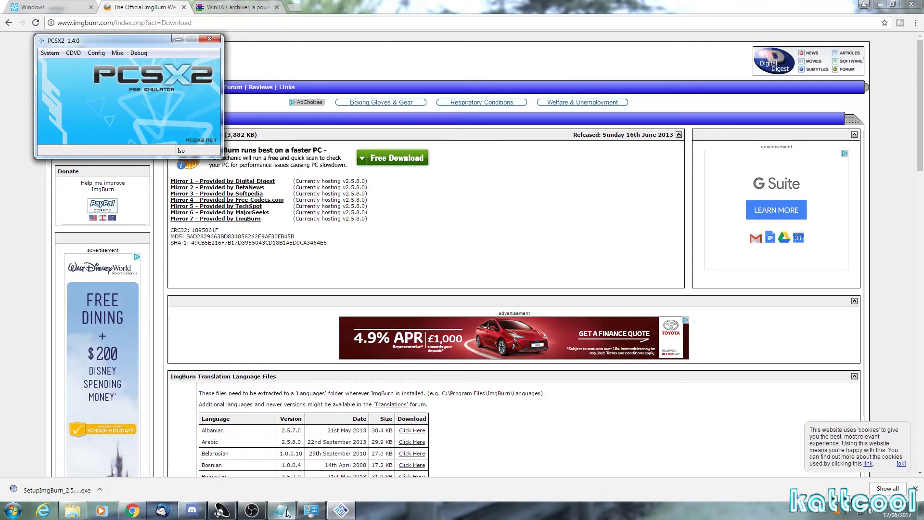
{"action": "mouse_move", "coordinate": [287, 512]}
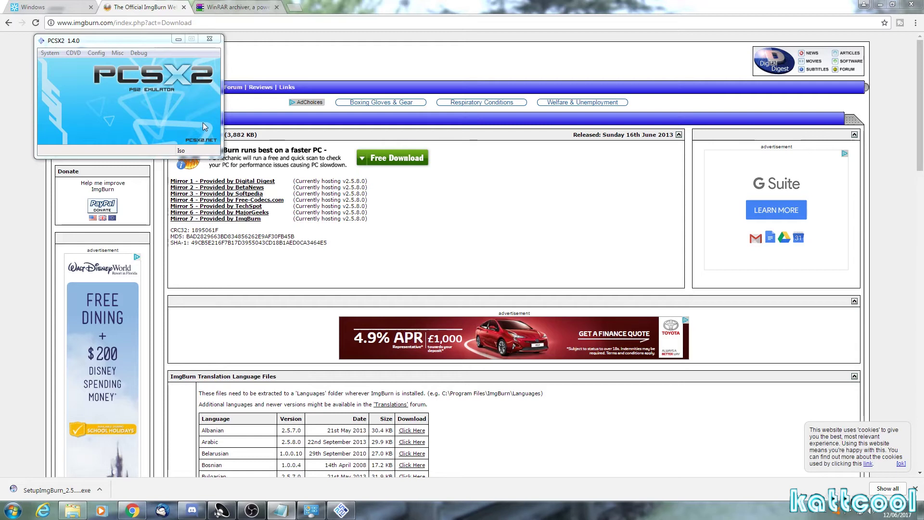
{"action": "left_click", "coordinate": [101, 54]}
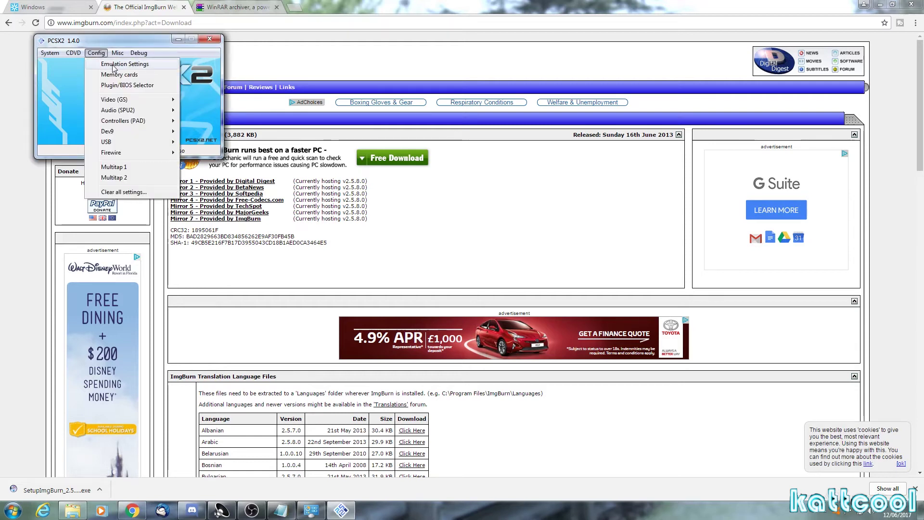
{"action": "left_click", "coordinate": [114, 65]}
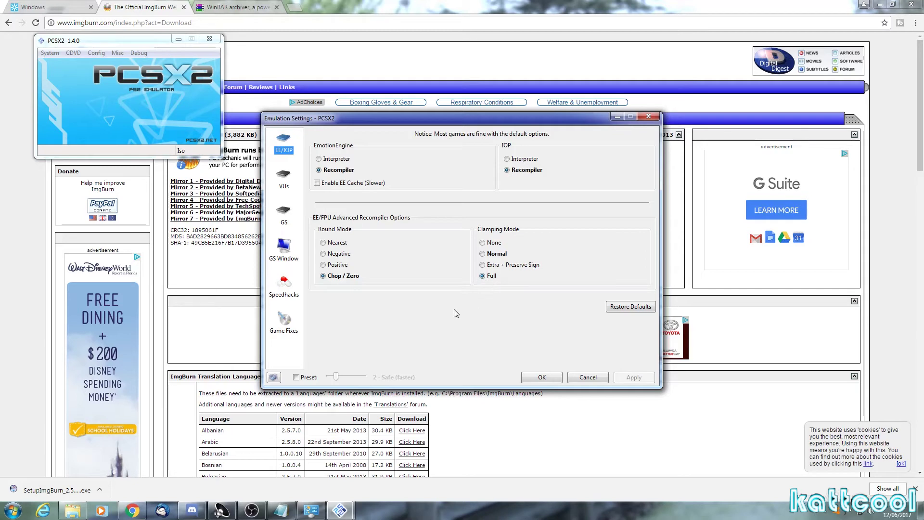
{"action": "left_click", "coordinate": [284, 178]}
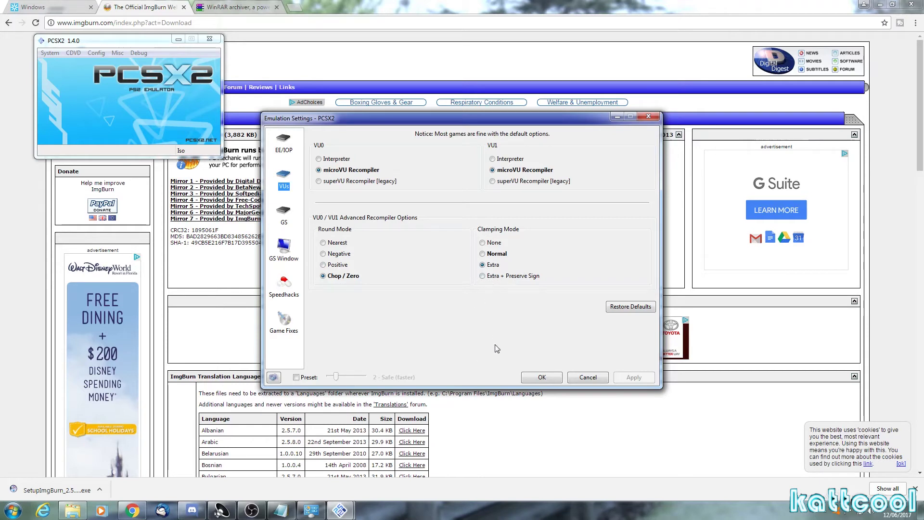
{"action": "left_click", "coordinate": [282, 213]}
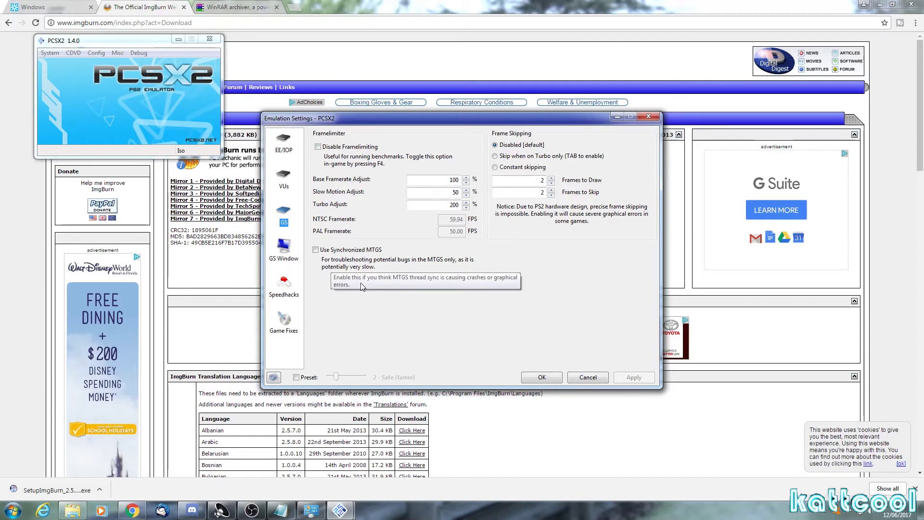
{"action": "left_click", "coordinate": [282, 255]}
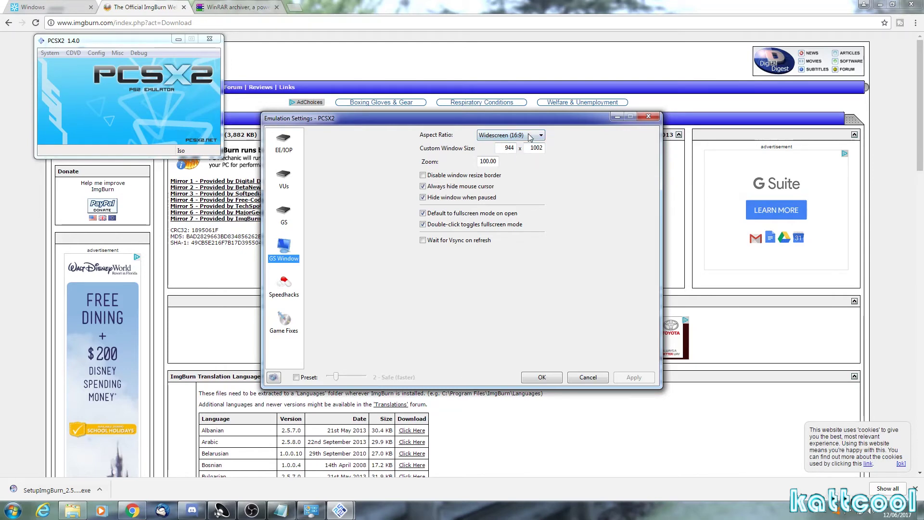
Step: Review the Speedhacks and Game Fixes pages and accept the Emulation Settings
{"action": "left_click", "coordinate": [287, 289]}
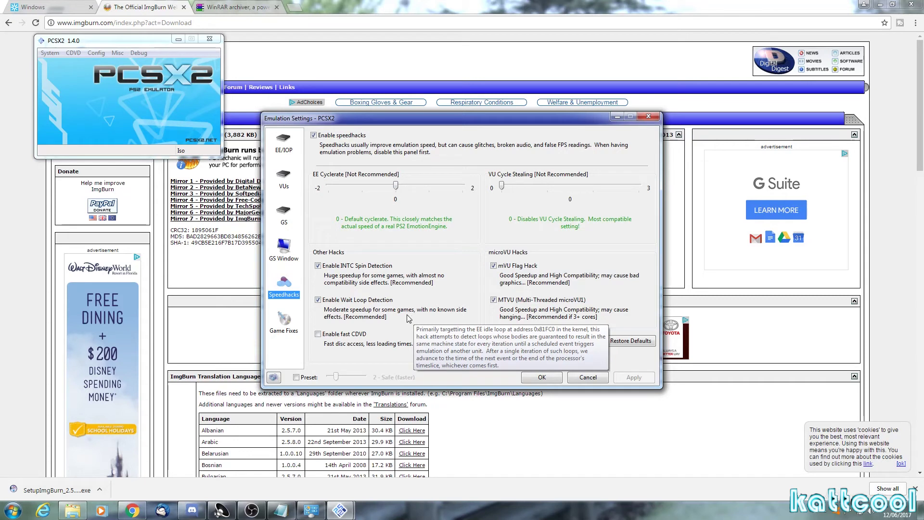
{"action": "mouse_move", "coordinate": [407, 193]}
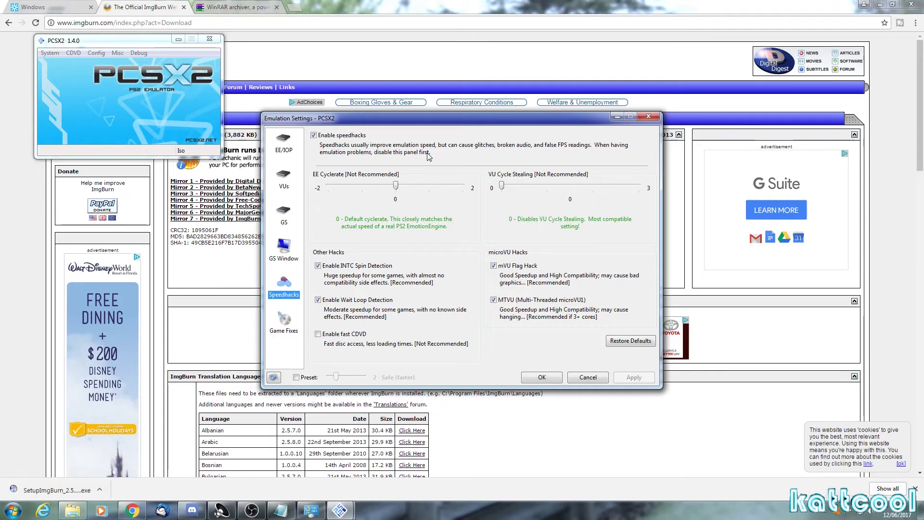
{"action": "mouse_move", "coordinate": [423, 155]}
{"action": "mouse_move", "coordinate": [372, 304]}
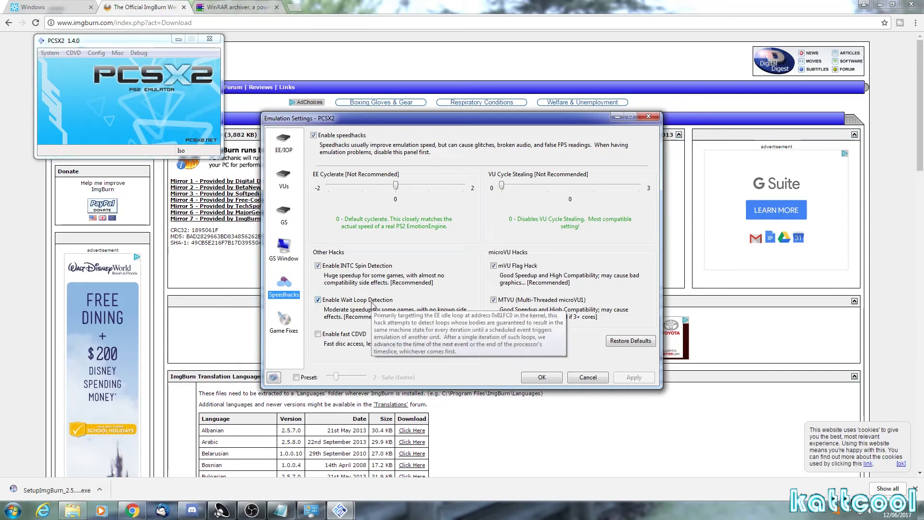
{"action": "left_click", "coordinate": [284, 323]}
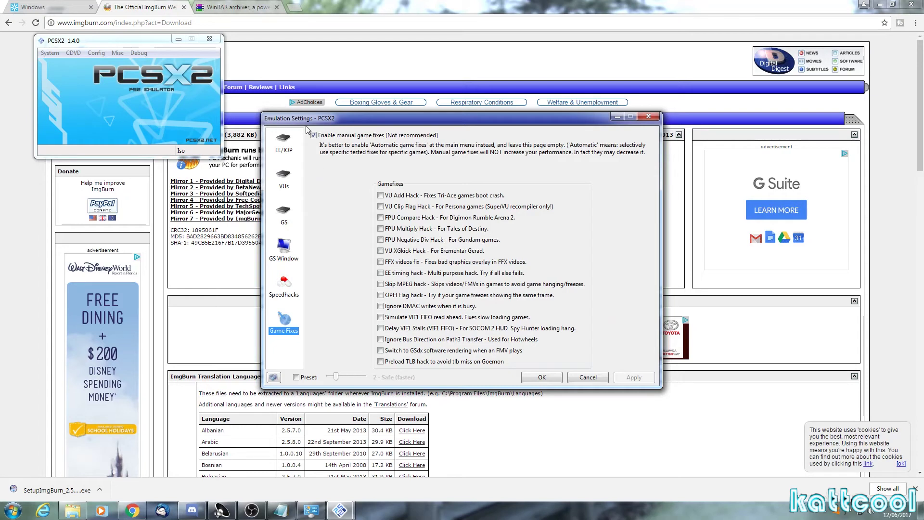
{"action": "mouse_move", "coordinate": [316, 137]}
{"action": "left_click", "coordinate": [542, 379]}
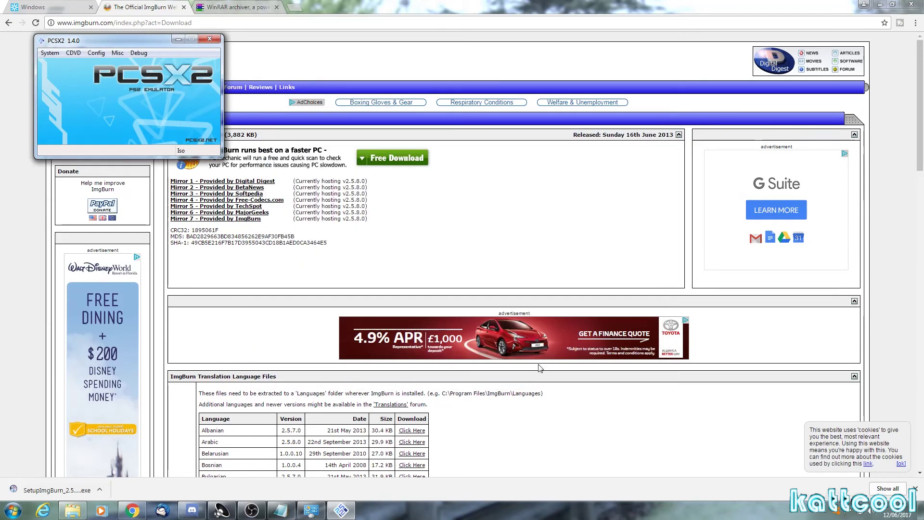
Step: Open the LilyPad controller plugin settings and display the Pad 1 bindings
{"action": "left_click", "coordinate": [95, 54]}
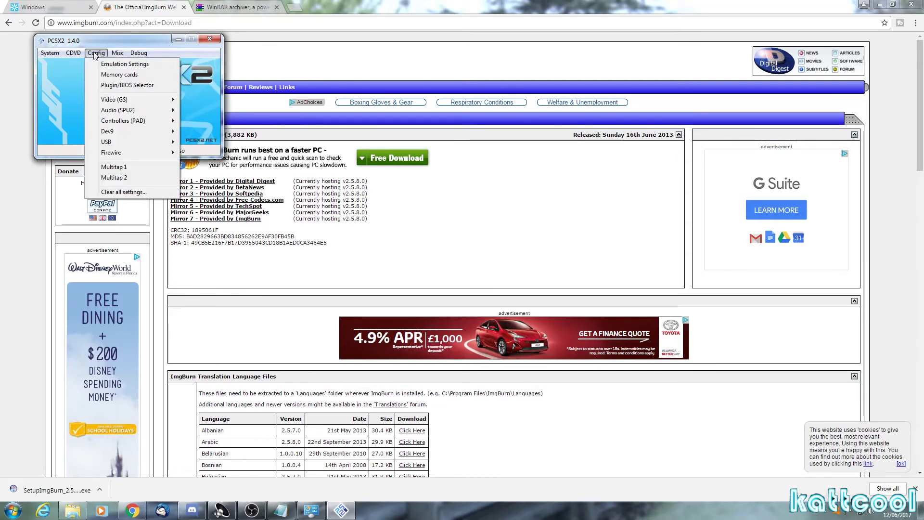
{"action": "mouse_move", "coordinate": [134, 123]}
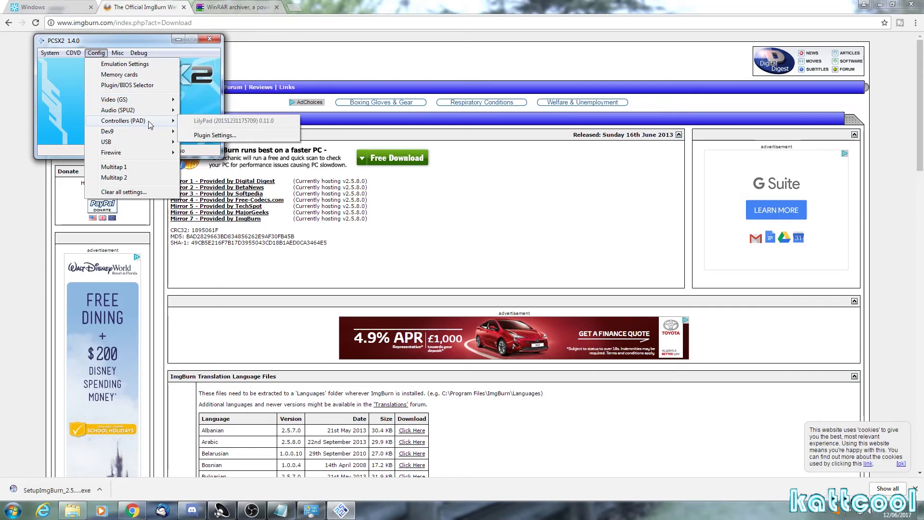
{"action": "left_click", "coordinate": [214, 135]}
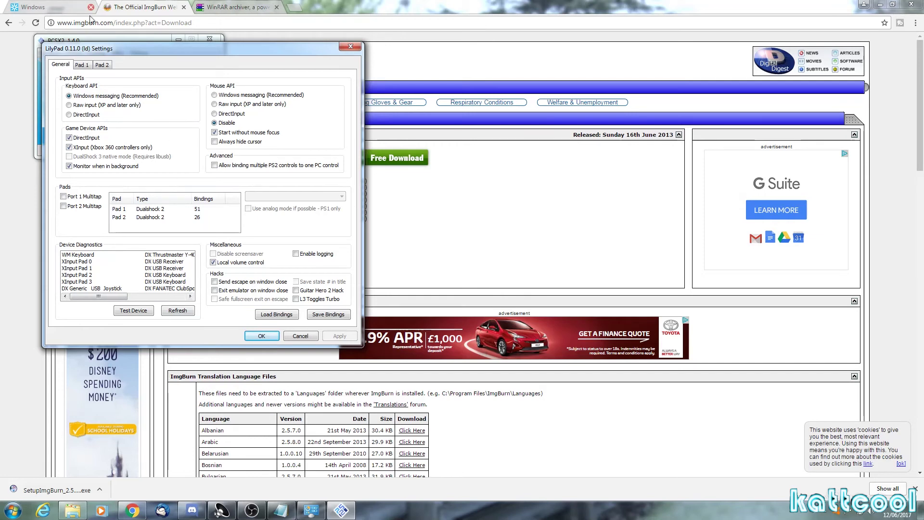
{"action": "left_click", "coordinate": [82, 65]}
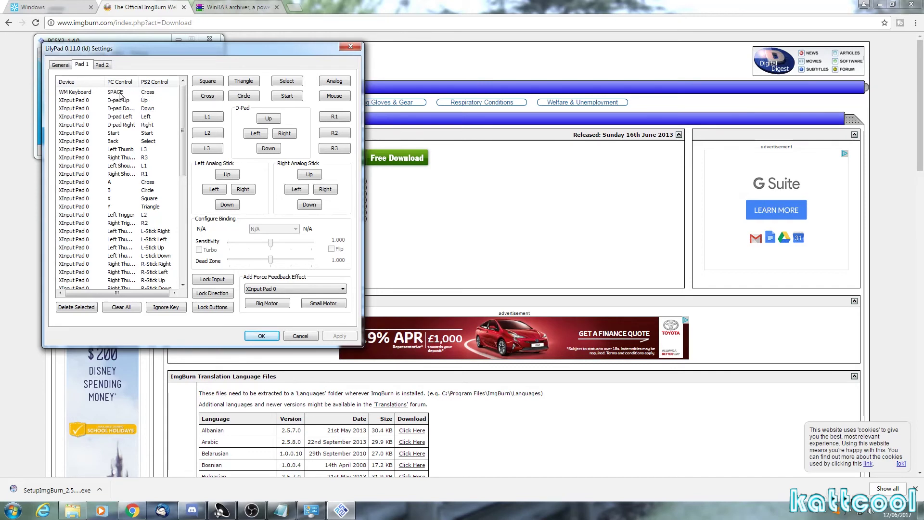
Step: Inspect the Cross and Up bindings of Pad 1, try binding Cross to the space key and cancel the LilyPad settings
{"action": "left_click", "coordinate": [141, 94]}
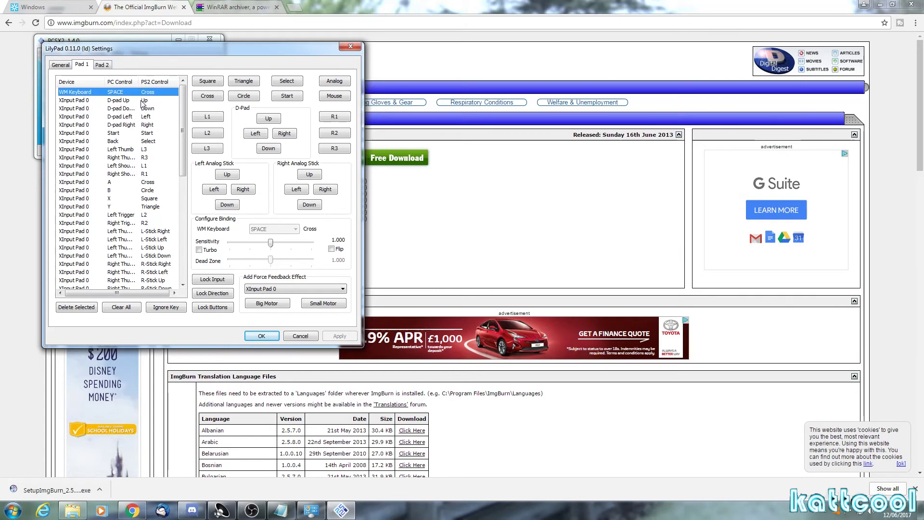
{"action": "left_click", "coordinate": [142, 100]}
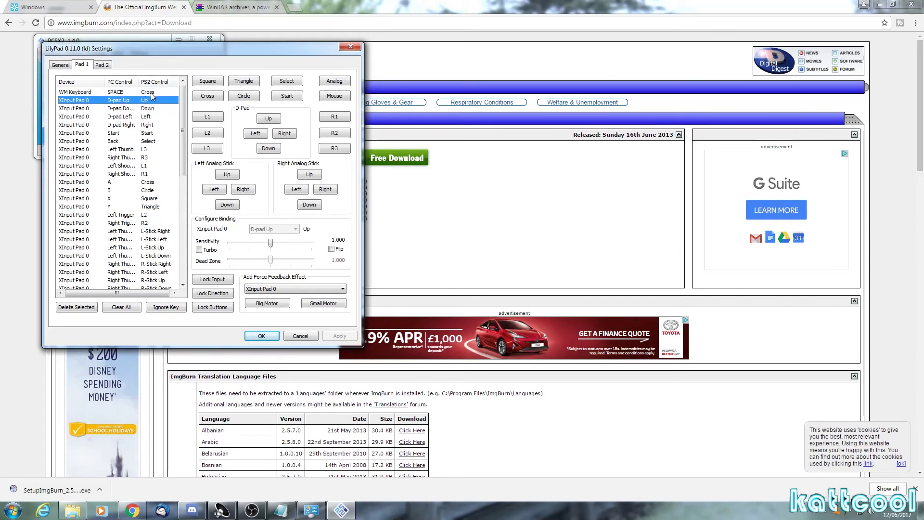
{"action": "left_click", "coordinate": [151, 93]}
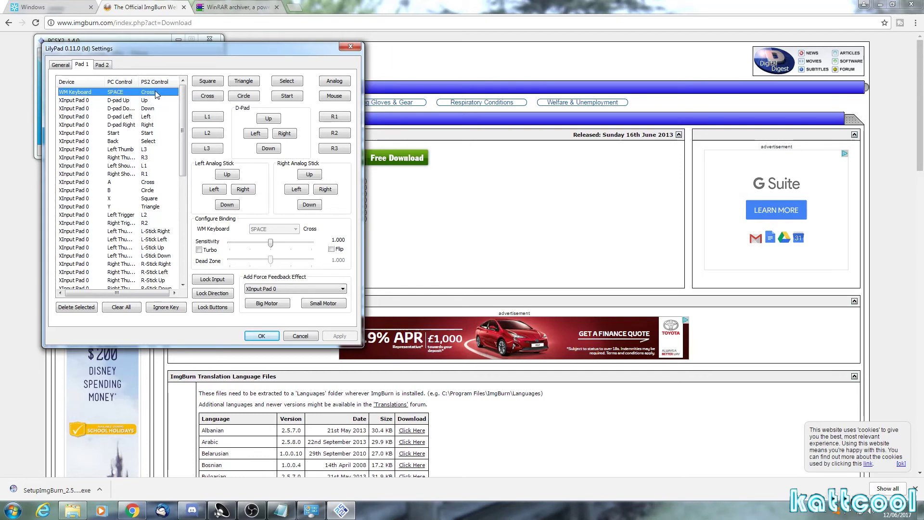
{"action": "left_click", "coordinate": [214, 97]}
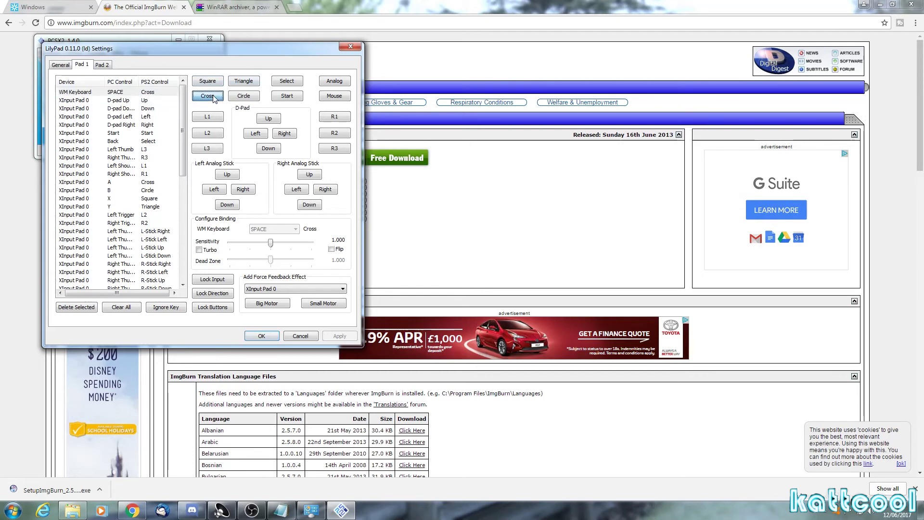
{"action": "key", "text": "space"}
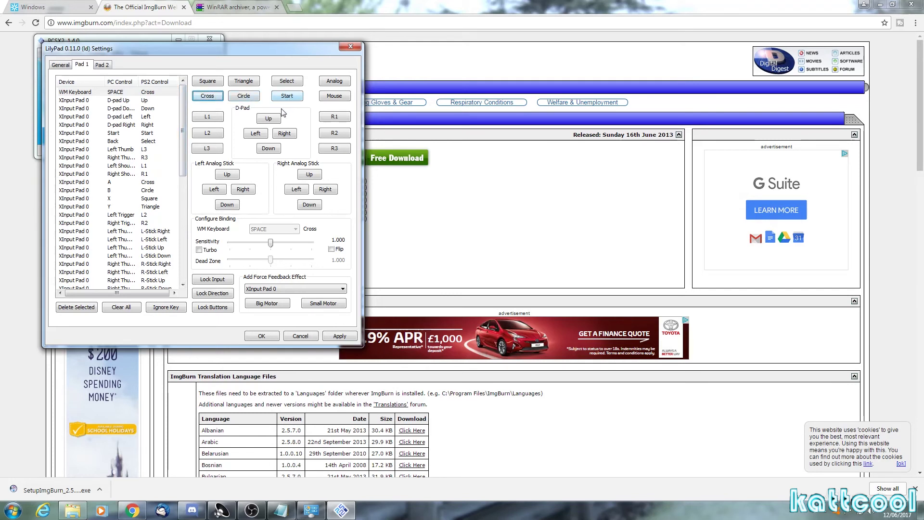
{"action": "left_click", "coordinate": [303, 336]}
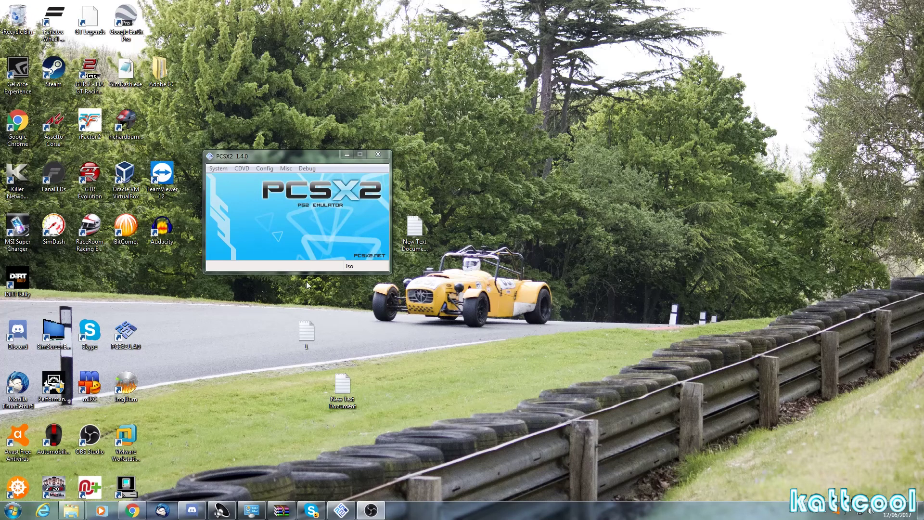
Step: Browse for a disc image with the Iso Selector and load GRANTURISMO4 from the ps2images folder
{"action": "left_click", "coordinate": [244, 169]}
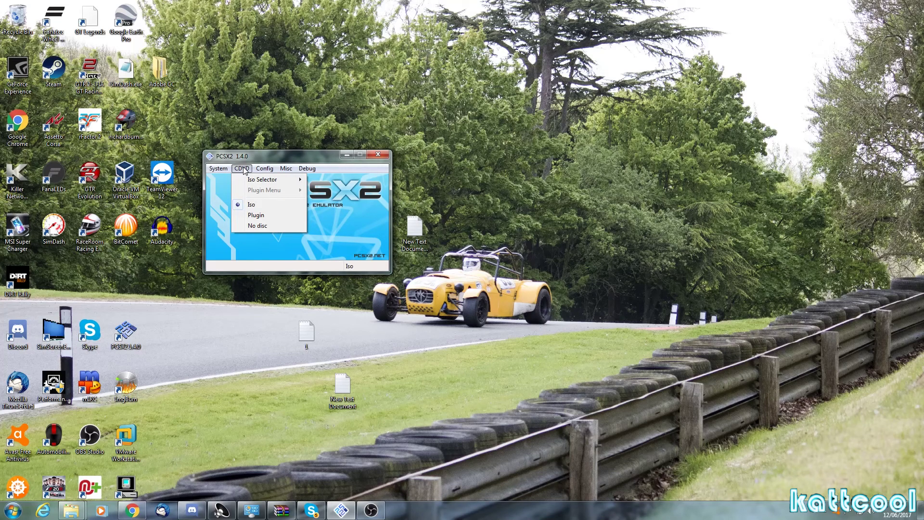
{"action": "mouse_move", "coordinate": [259, 184]}
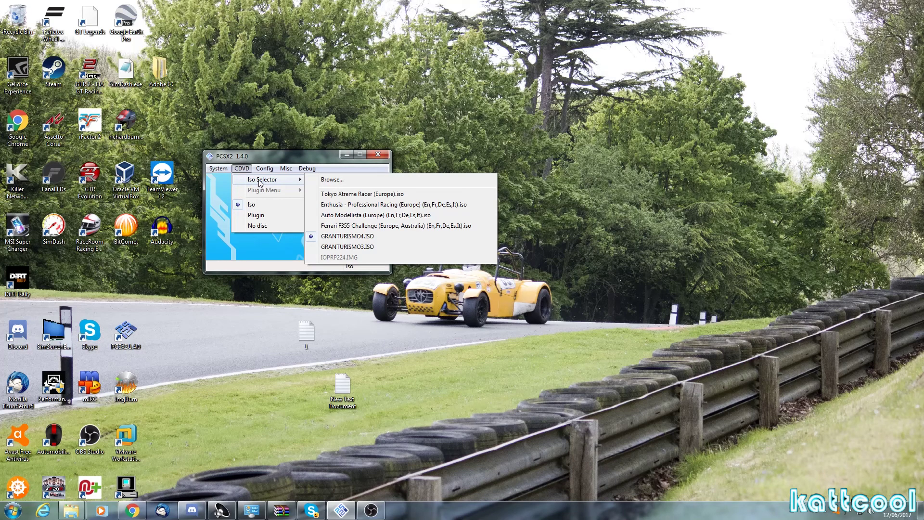
{"action": "left_click", "coordinate": [352, 180]}
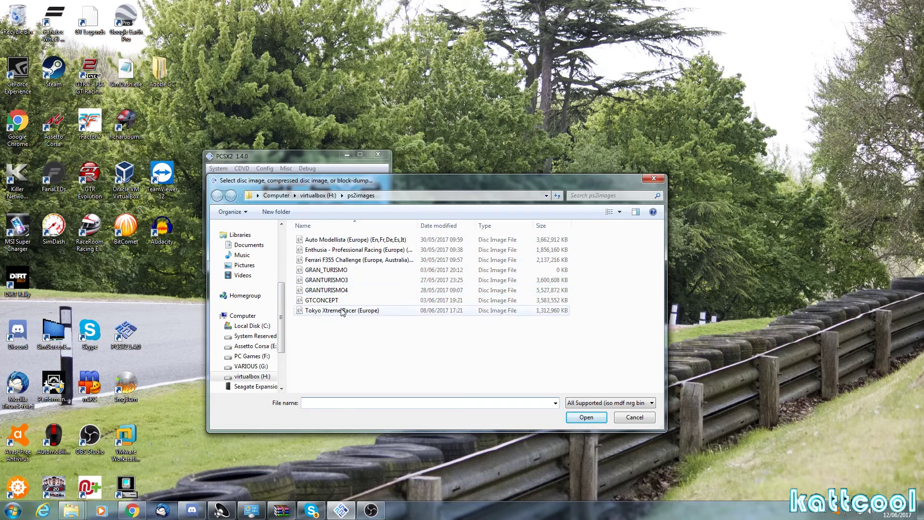
{"action": "left_click", "coordinate": [342, 293]}
{"action": "left_click", "coordinate": [588, 417]}
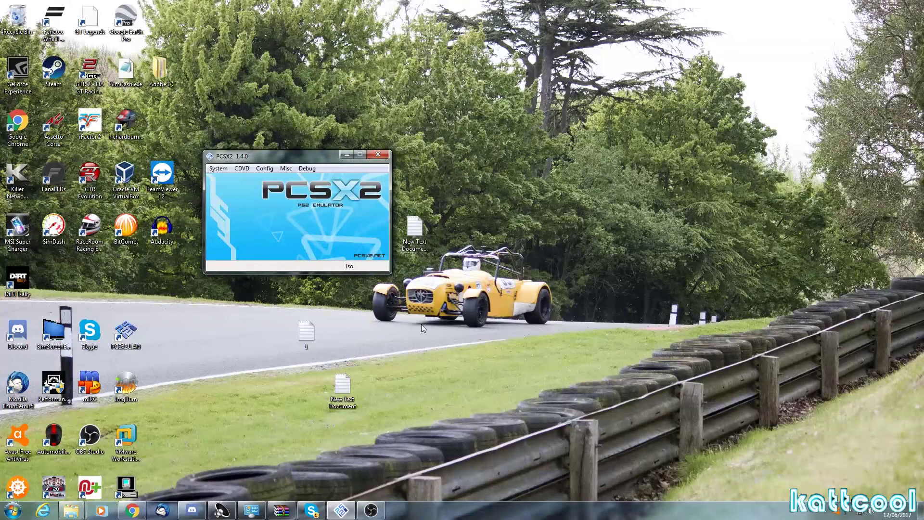
Step: Boot the loaded disc image with Boot CDVD (full) and close PCSX2
{"action": "left_click", "coordinate": [218, 168]}
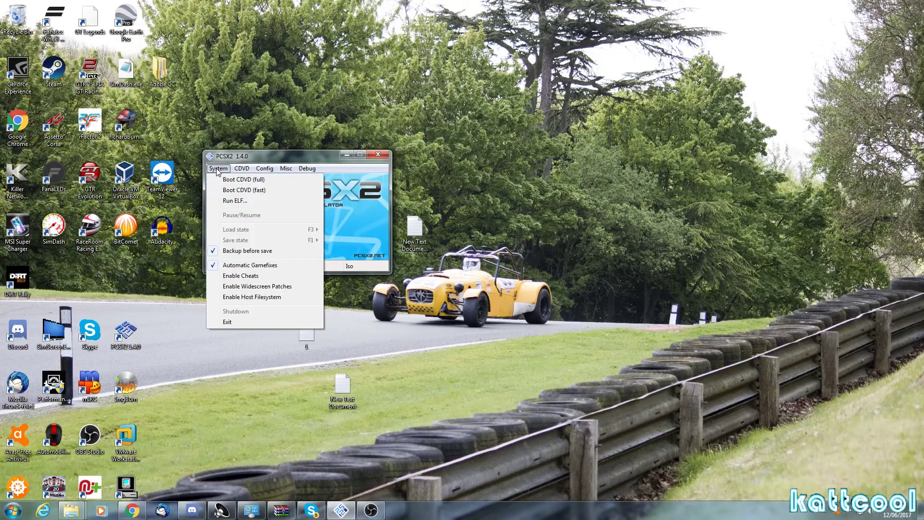
{"action": "left_click", "coordinate": [236, 184]}
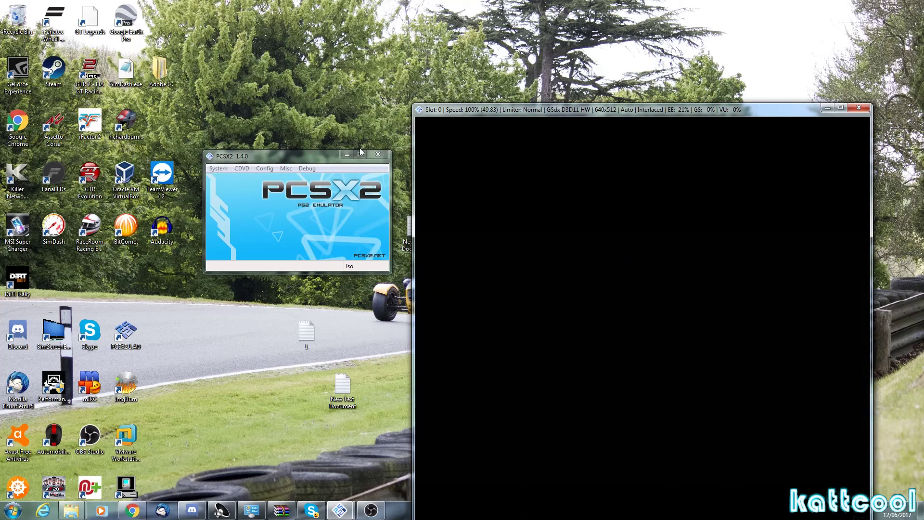
{"action": "left_click", "coordinate": [380, 153]}
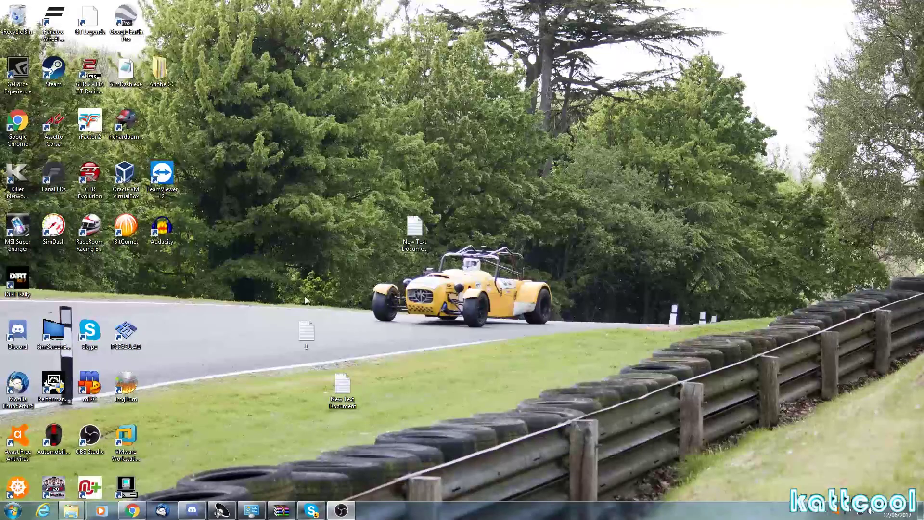